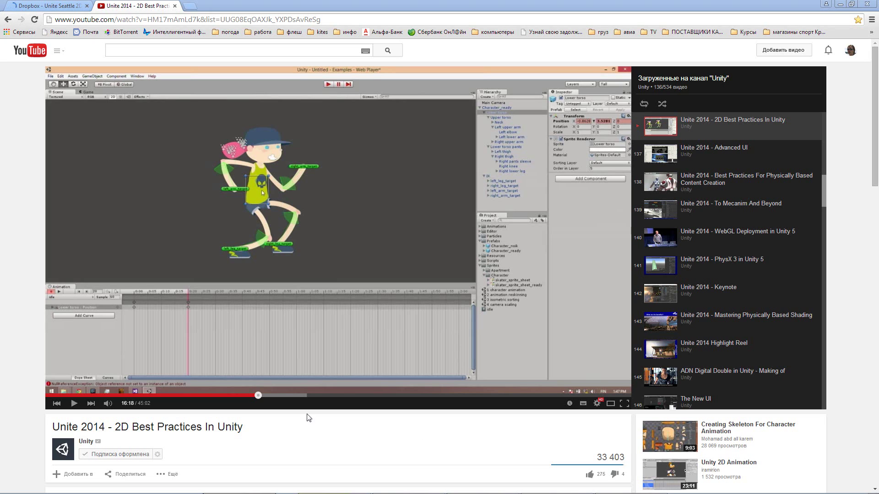
Resume the Unite 2014 talk and pause it at 16:42 on the IK skater demo
left_click(73, 404)
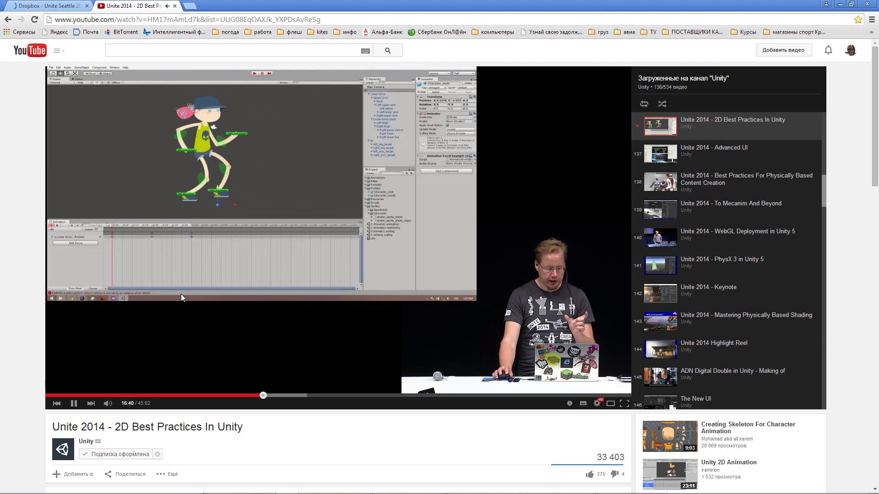
left_click(372, 335)
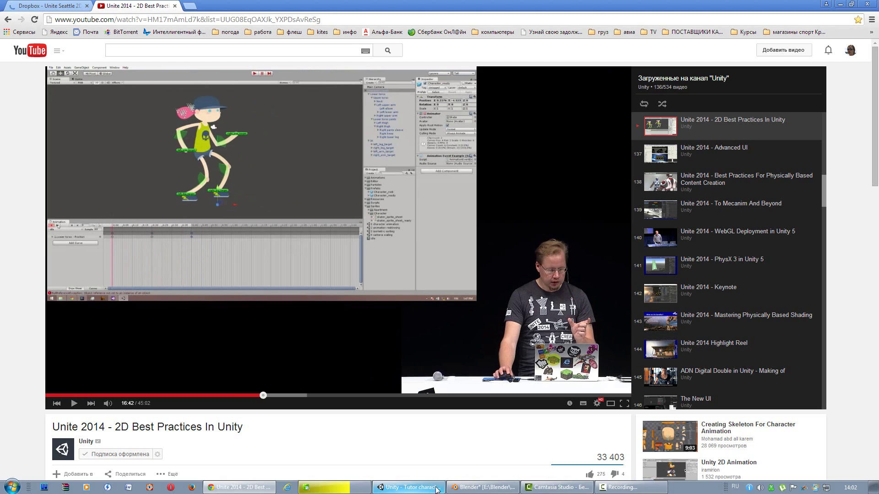
Switch to the Unity Tutor IK scene and select the 'left' object of the leg chain
left_click(420, 489)
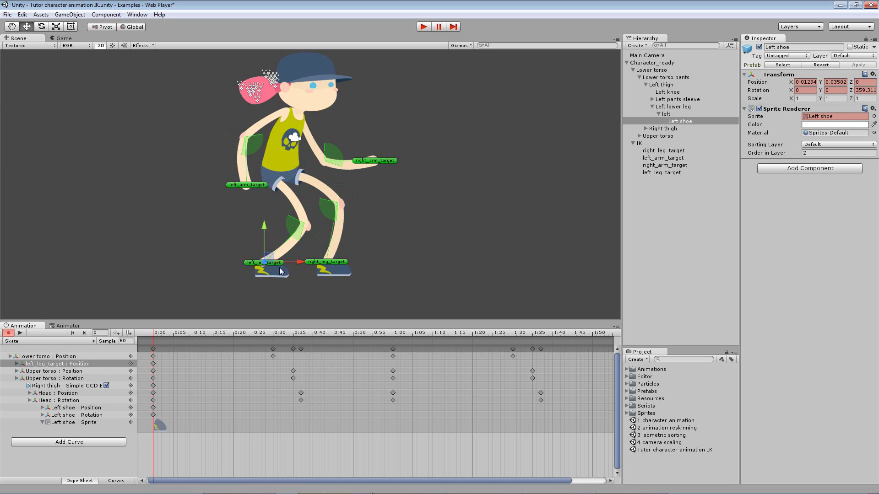
left_click(73, 15)
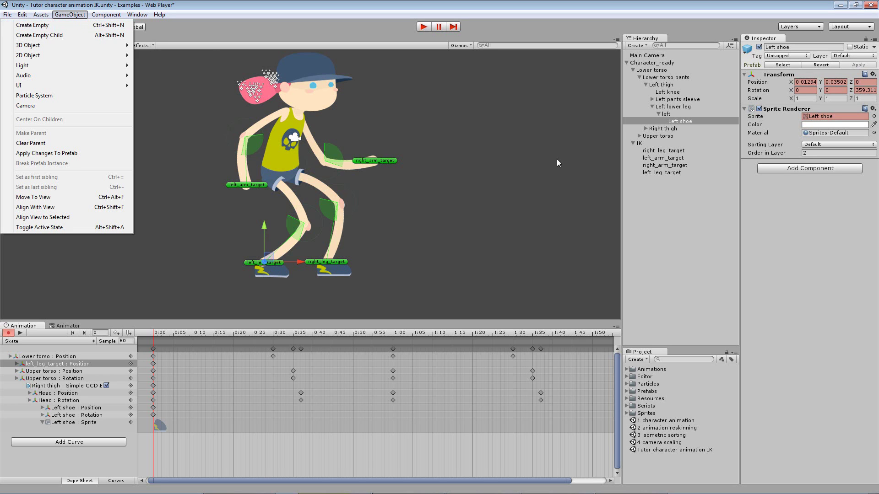
left_click(667, 114)
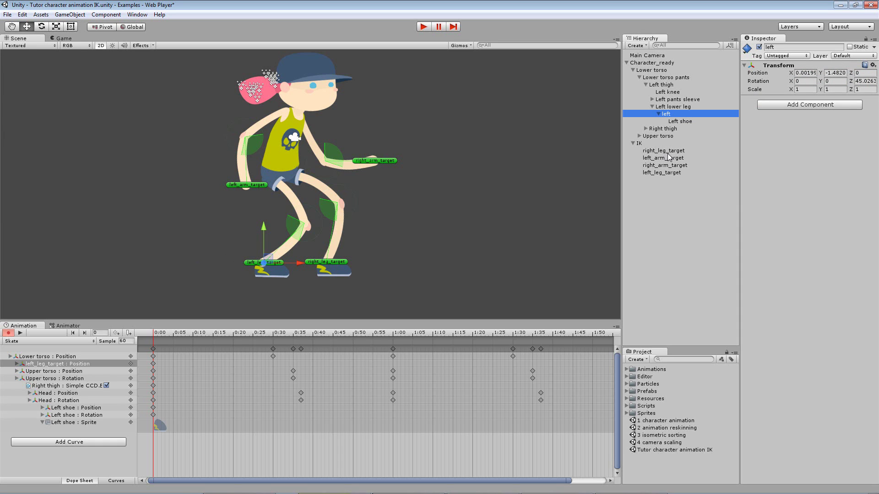
Select Left thigh to view its Simple CCD script targeting left_leg_target with 5 iterations
key("Up")
key("Up")
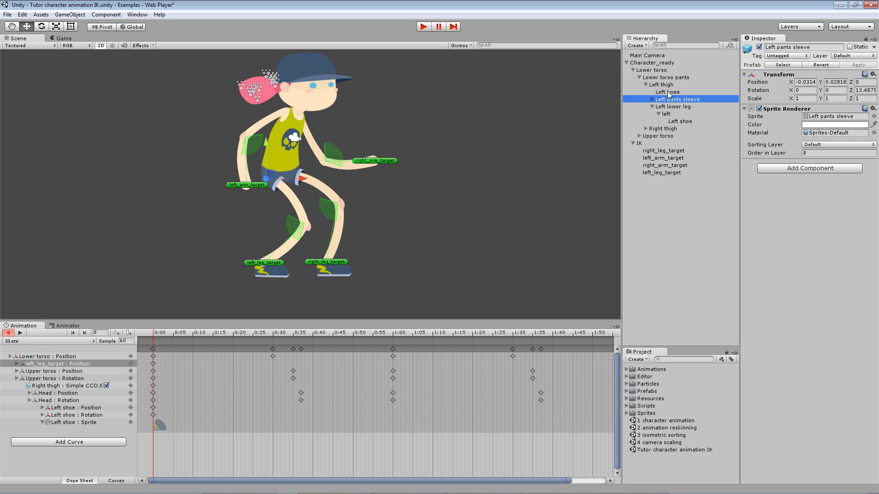
key("Up")
key("Up")
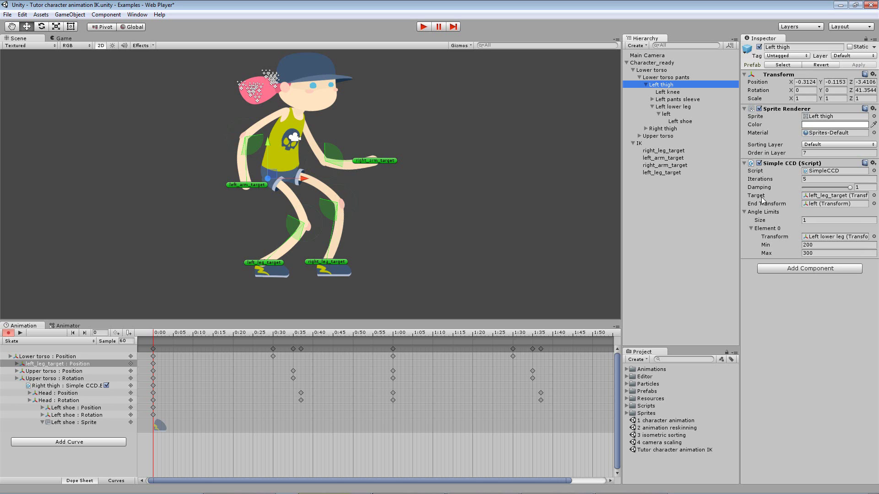
Rotate the Left shoe to test how it pivots
left_click(272, 271)
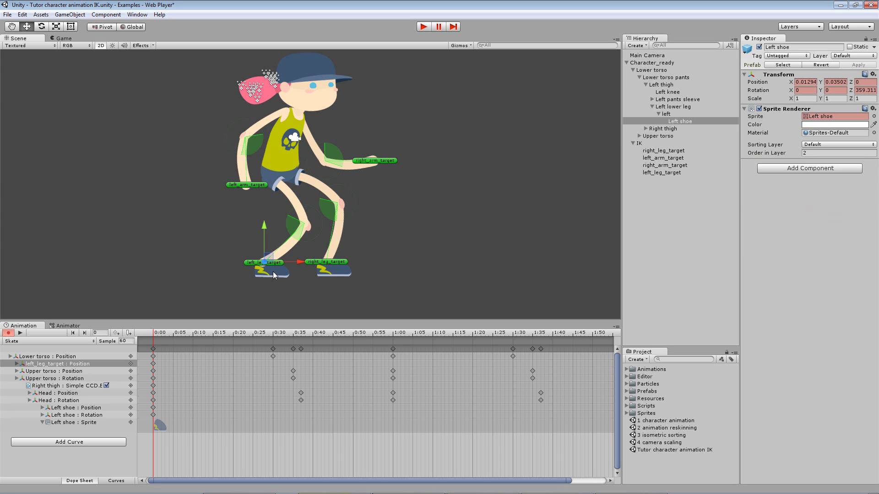
key("e")
mouse_move(309, 264)
left_mouse_down()
mouse_move(327, 274)
mouse_move(275, 235)
left_mouse_up()
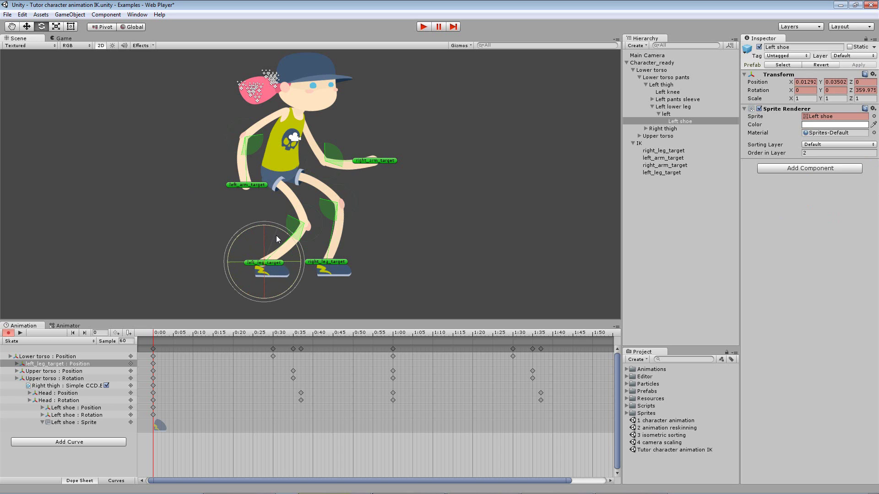
Drag left_leg_target to bend the leg, scrub the timeline, and switch to the Skate_run clip
key("w")
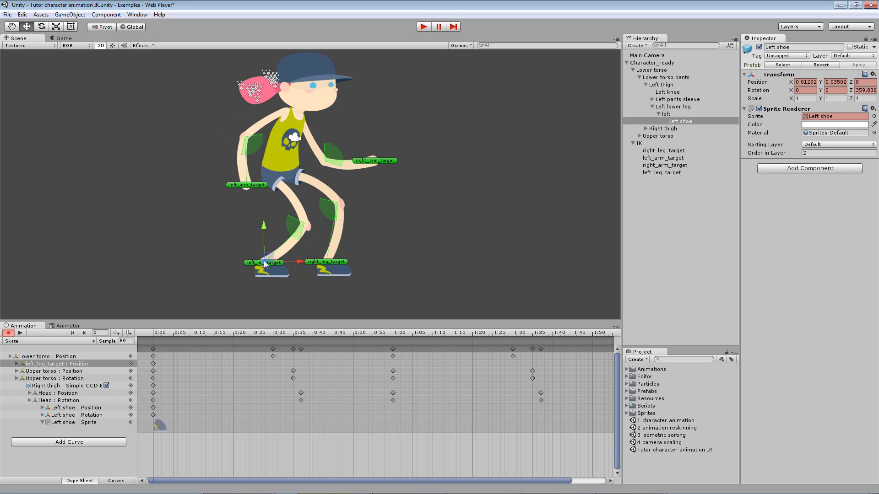
left_click(247, 263)
mouse_move(270, 256)
left_mouse_down()
mouse_move(364, 221)
mouse_move(235, 226)
mouse_move(262, 261)
left_mouse_up()
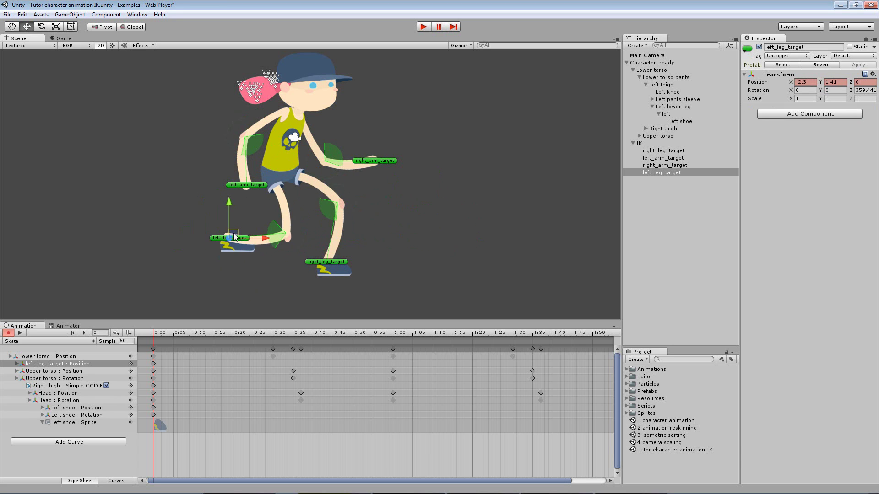
left_click(169, 333)
left_click_drag(200, 336, 153, 332)
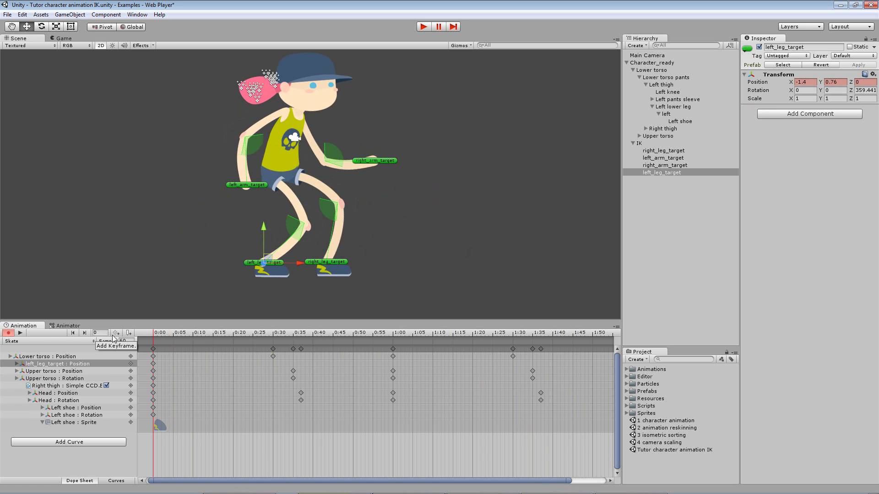
left_click(26, 343)
left_click(29, 359)
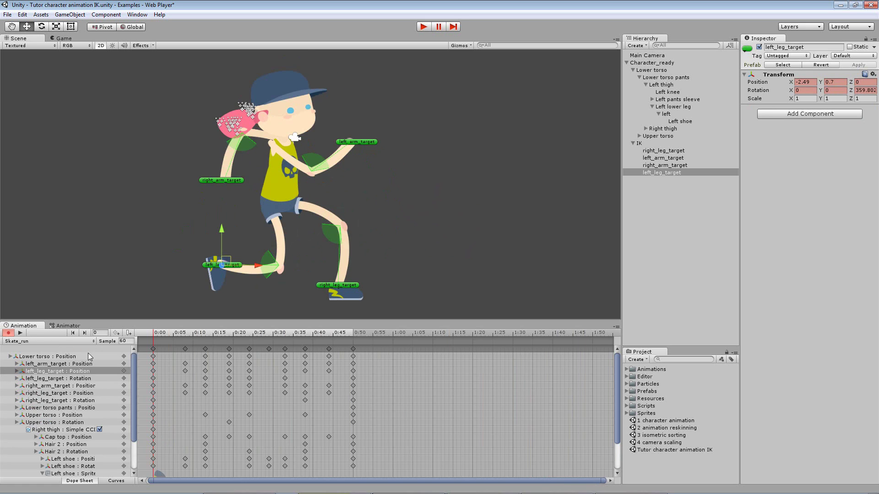
left_click(217, 333)
mouse_move(245, 330)
left_mouse_down()
mouse_move(282, 331)
mouse_move(202, 325)
mouse_move(195, 334)
left_mouse_up()
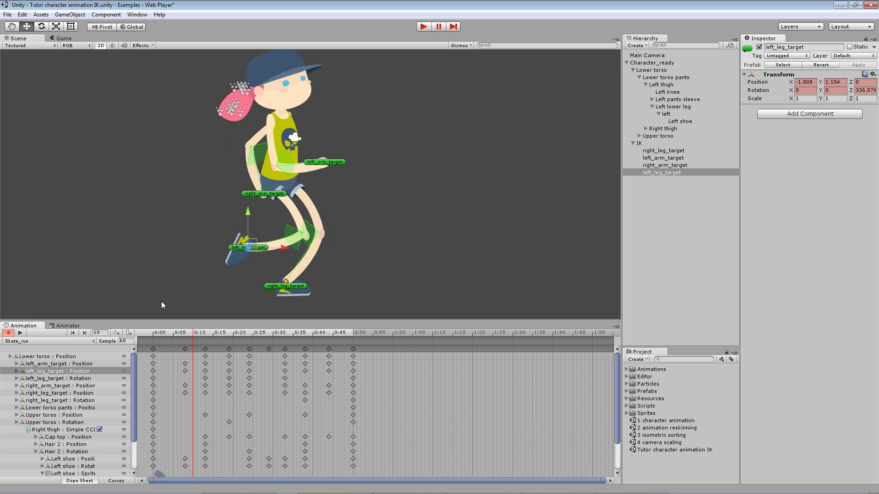
left_click(176, 333)
mouse_move(176, 334)
left_mouse_down()
mouse_move(226, 332)
mouse_move(153, 331)
left_mouse_up()
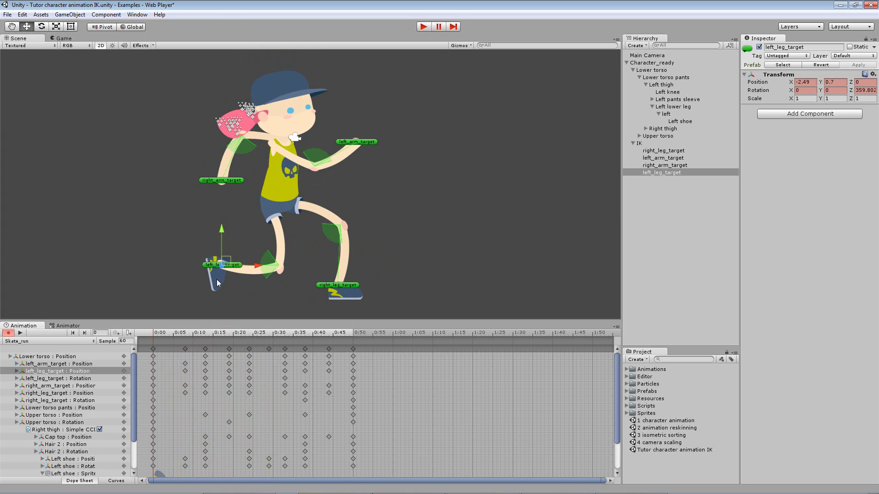
Give the Left shoe the alternate Left shoe sprite, then scrub around frames 5–8
left_click(216, 279)
left_click(873, 116)
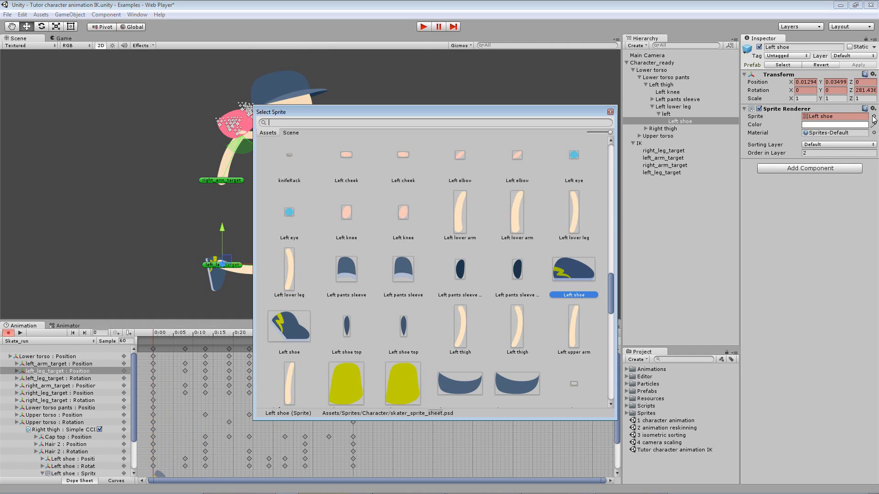
left_click(289, 328)
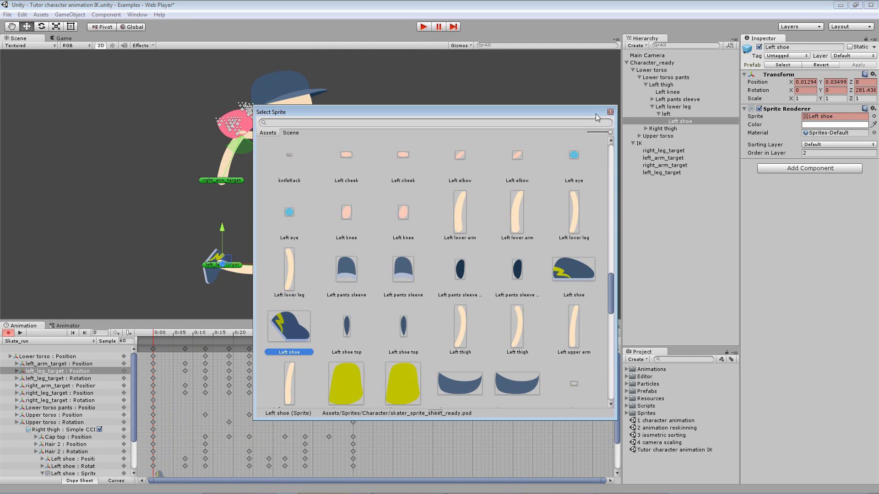
left_click(610, 111)
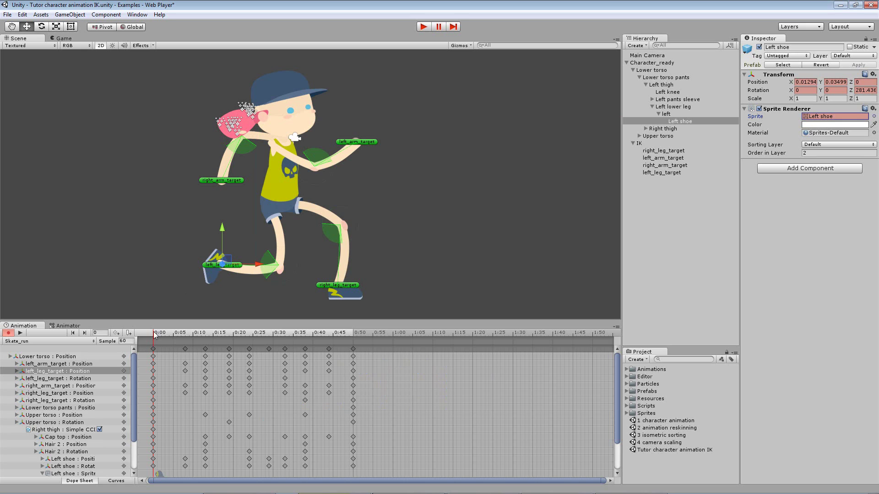
left_click(185, 333)
mouse_move(191, 331)
left_mouse_down()
mouse_move(177, 338)
mouse_move(185, 335)
left_mouse_up()
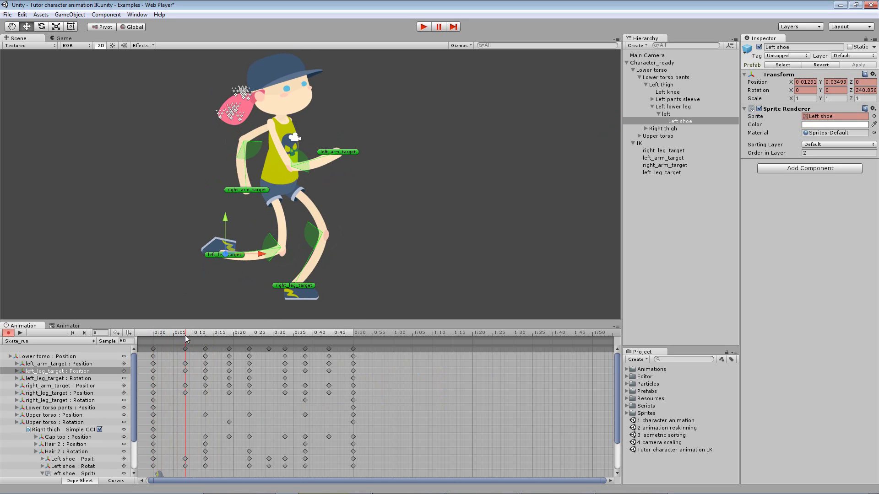
Key the other Left shoe sprite at frame 8, then set right_leg_target to X 0.22, Y 0.4 at frame 18
left_click(873, 117)
double_click(285, 273)
mouse_move(188, 334)
left_mouse_down()
mouse_move(235, 337)
mouse_move(153, 334)
left_mouse_up()
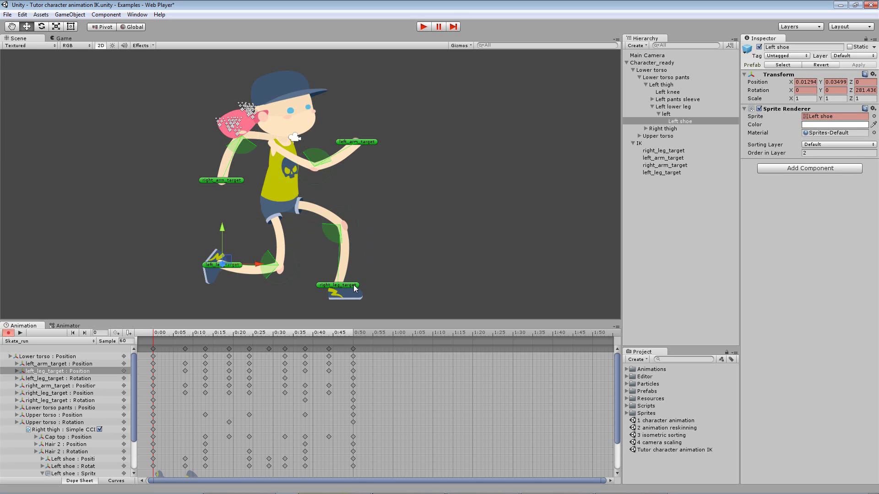
mouse_move(354, 288)
left_mouse_down()
mouse_move(340, 205)
mouse_move(216, 215)
mouse_move(316, 179)
mouse_move(246, 219)
mouse_move(241, 240)
mouse_move(357, 268)
mouse_move(351, 274)
left_mouse_up()
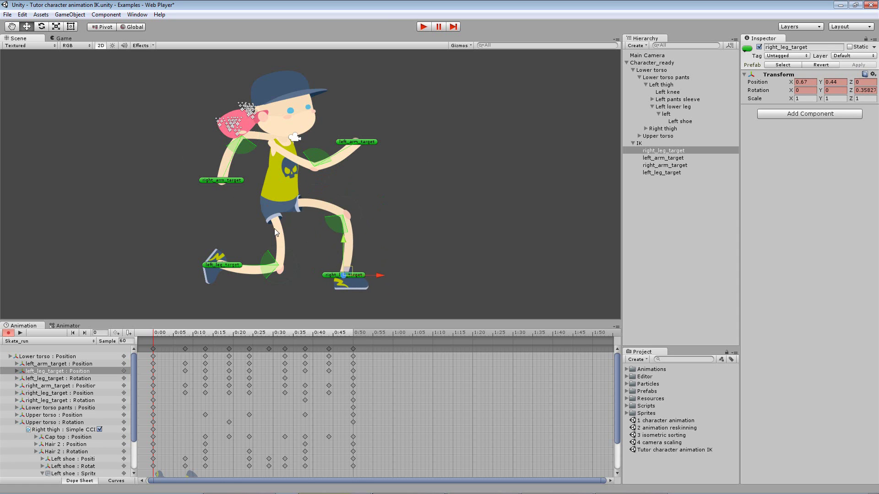
mouse_move(343, 275)
left_mouse_down()
mouse_move(336, 260)
mouse_move(325, 276)
left_mouse_up()
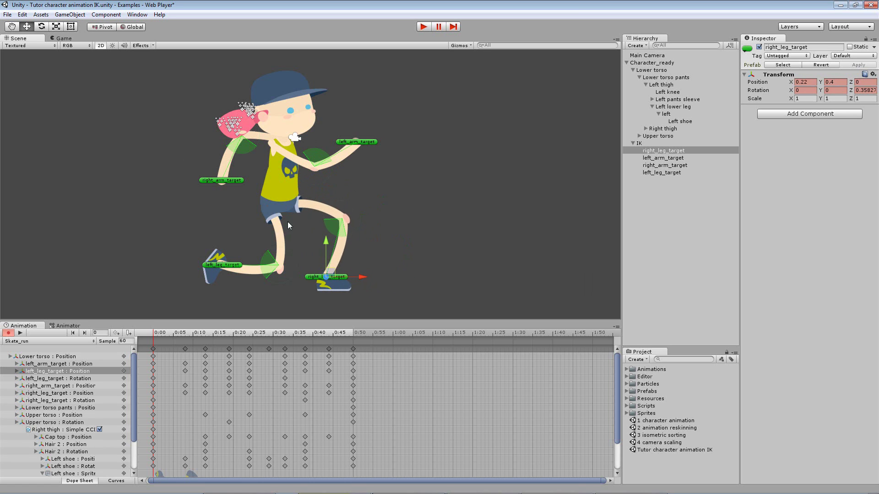
Enter Play mode with Ctrl+P to watch the Skate_run cycle, then exit Play mode
key("ctrl+p")
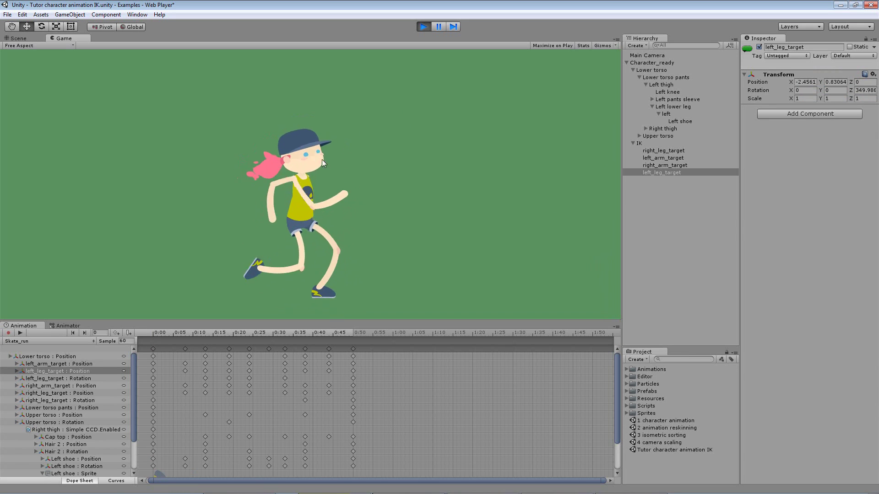
key("ctrl+p")
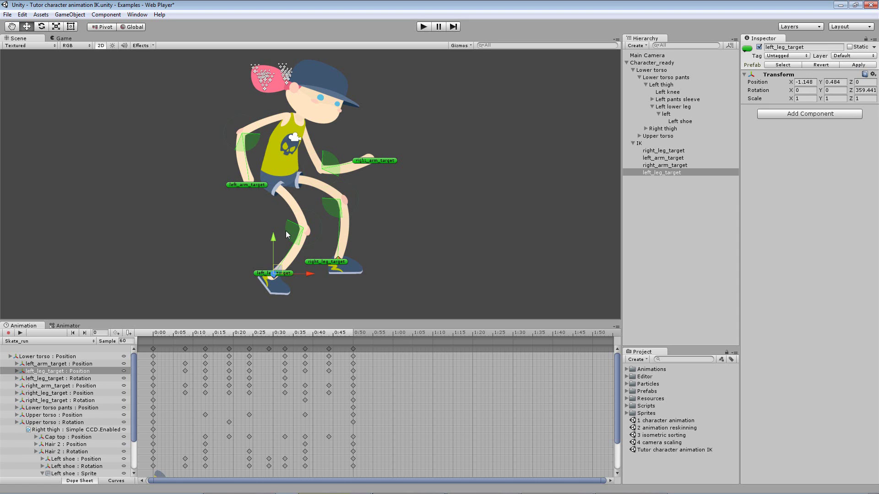
Drag left_leg_target up and back to X -1.96, Y 1.13, bending the left knee
mouse_move(278, 271)
left_mouse_down()
mouse_move(244, 197)
mouse_move(249, 264)
left_mouse_up()
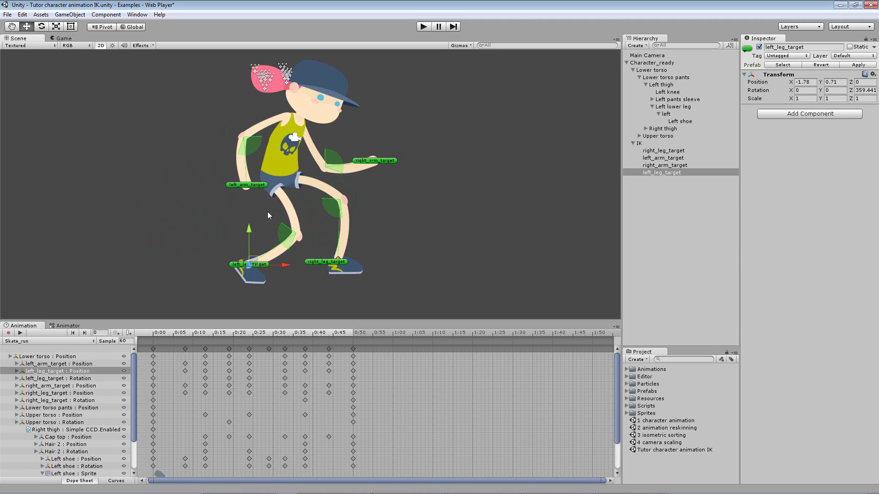
mouse_move(251, 260)
left_mouse_down()
mouse_move(166, 248)
mouse_move(295, 227)
mouse_move(250, 246)
left_mouse_up()
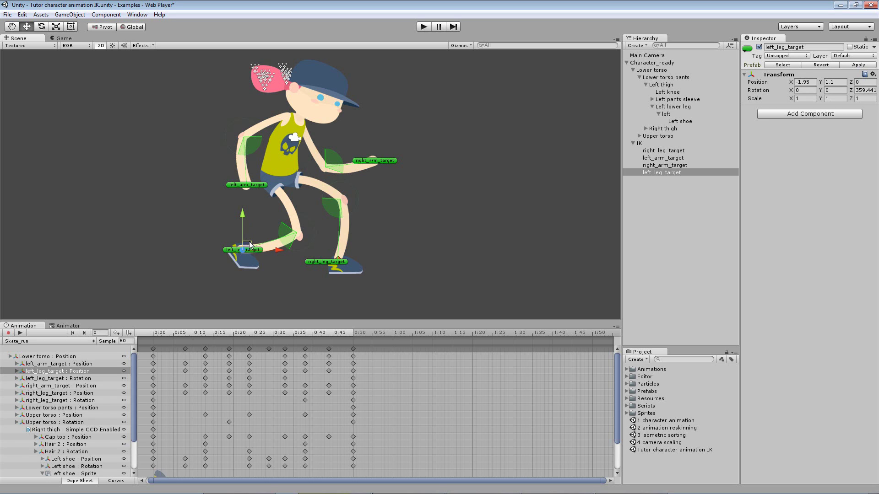
mouse_move(249, 243)
left_mouse_down()
mouse_move(315, 245)
mouse_move(237, 235)
mouse_move(248, 243)
left_mouse_up()
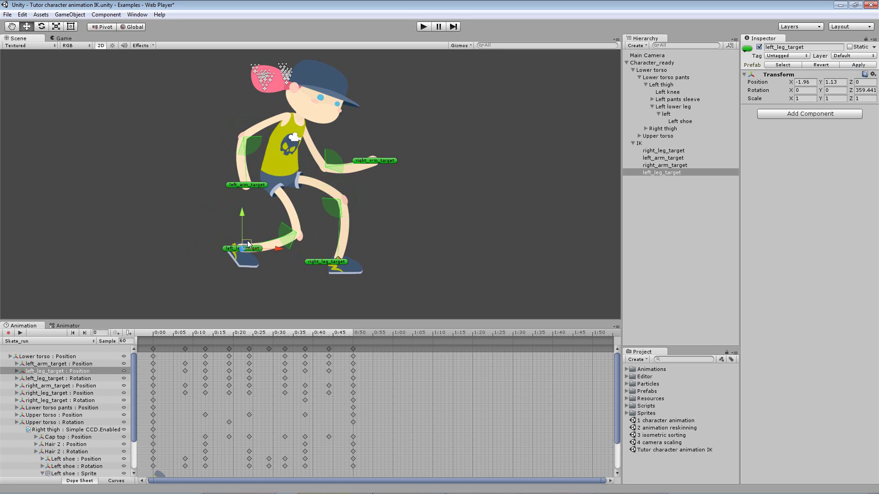